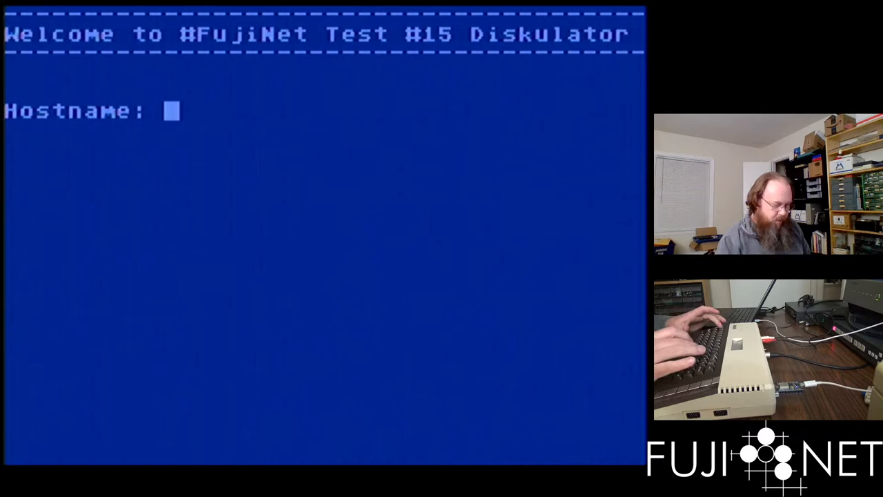
type("10.0")
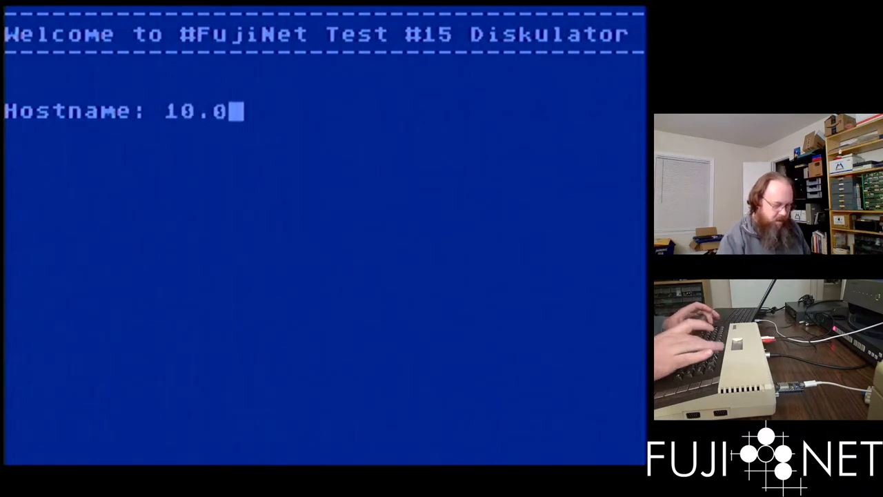
type(".0.")
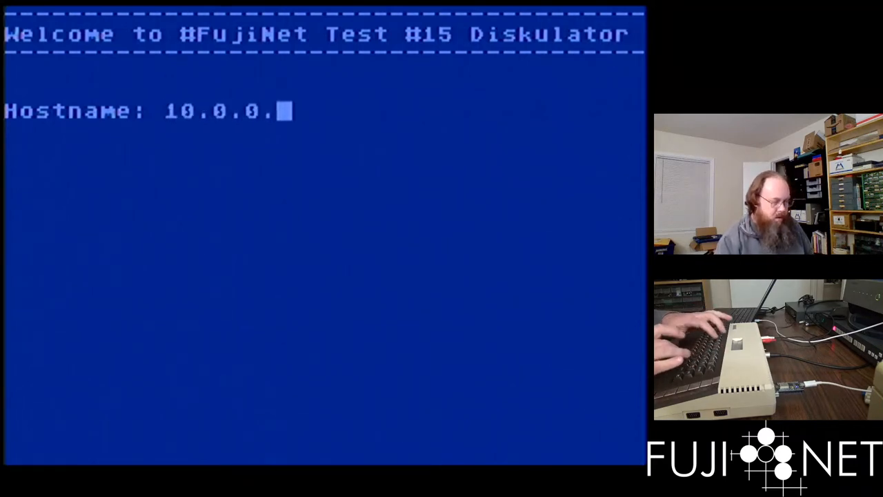
type("7")
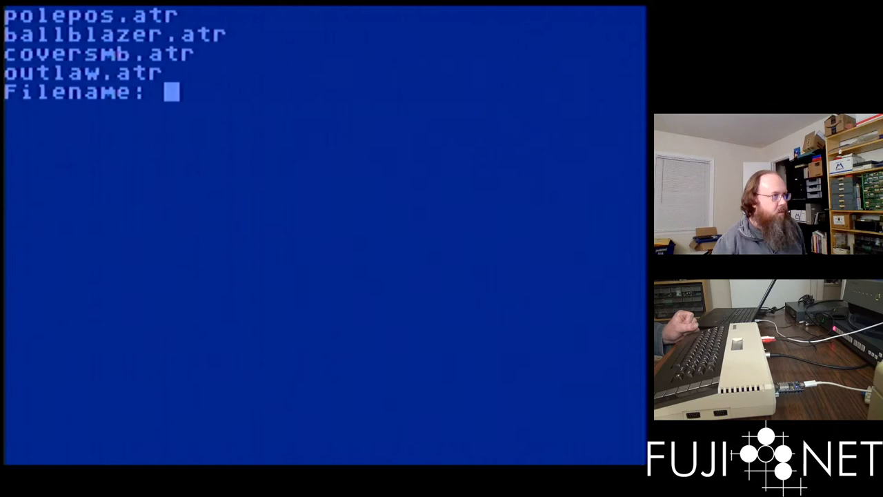
type("ou")
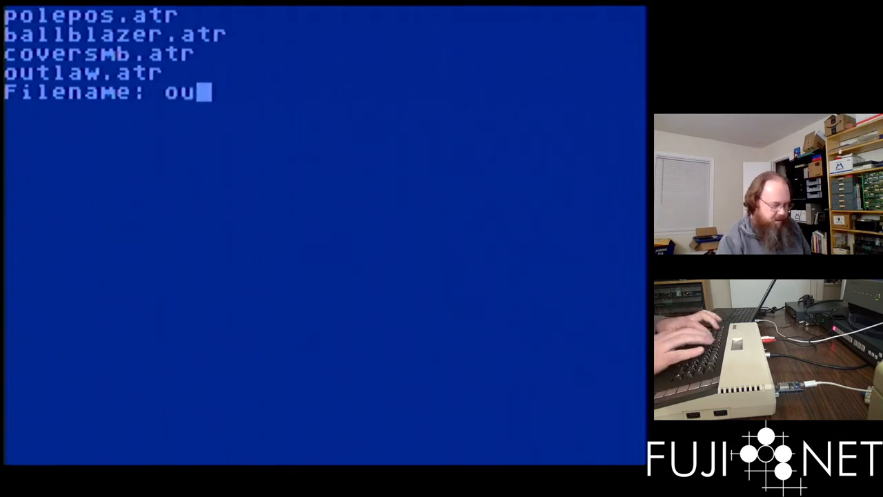
type("tlaw")
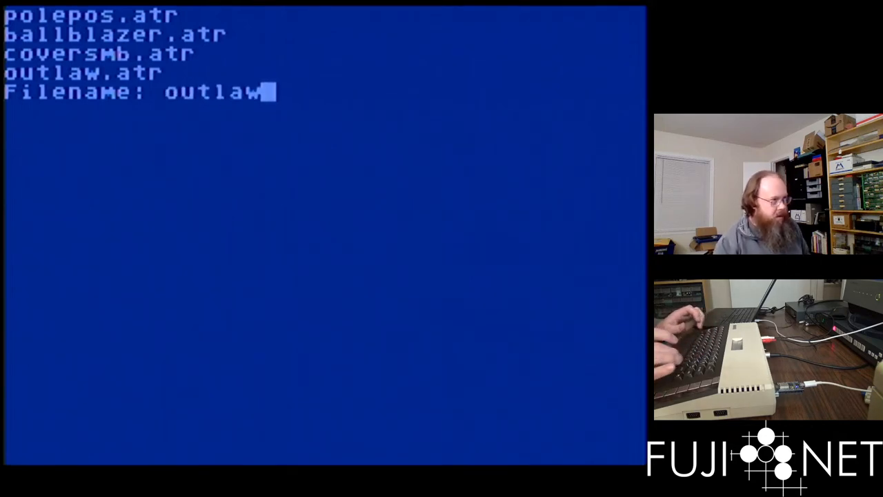
type(".atr")
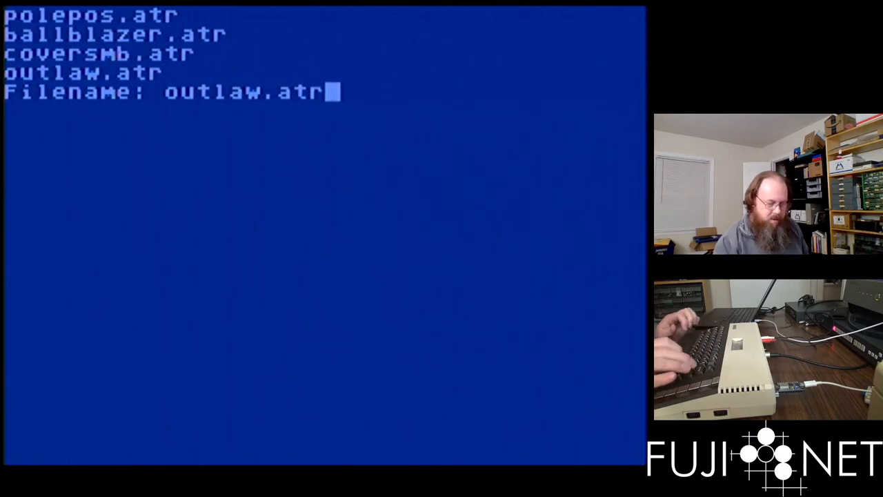
Boot outlaw.atr from the local server's listing so Outlaw reaches its title screen.
key("Return")
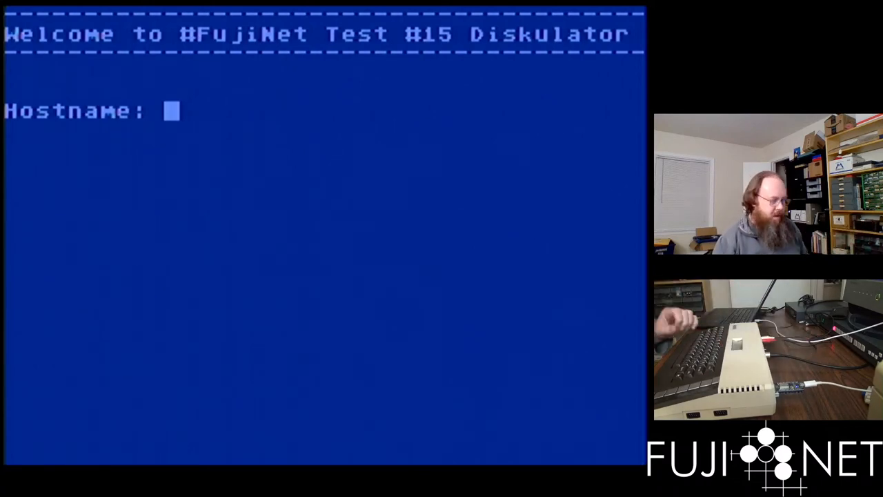
type("moz")
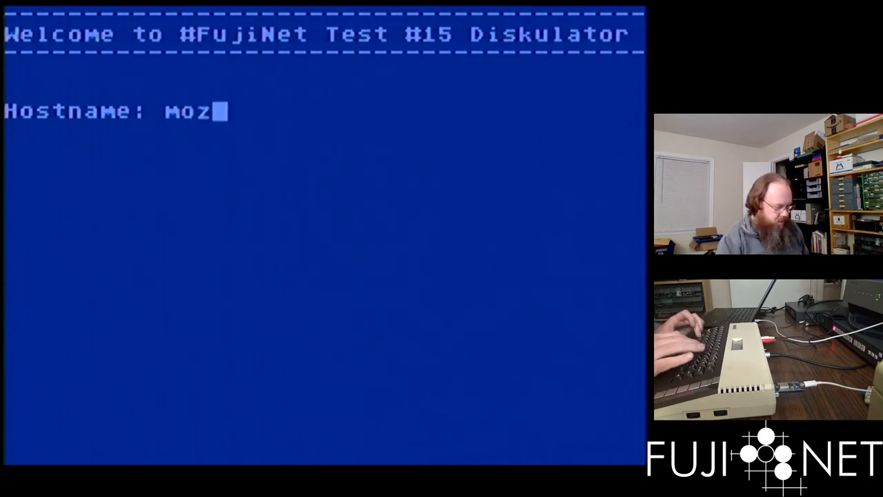
type("zwald.co")
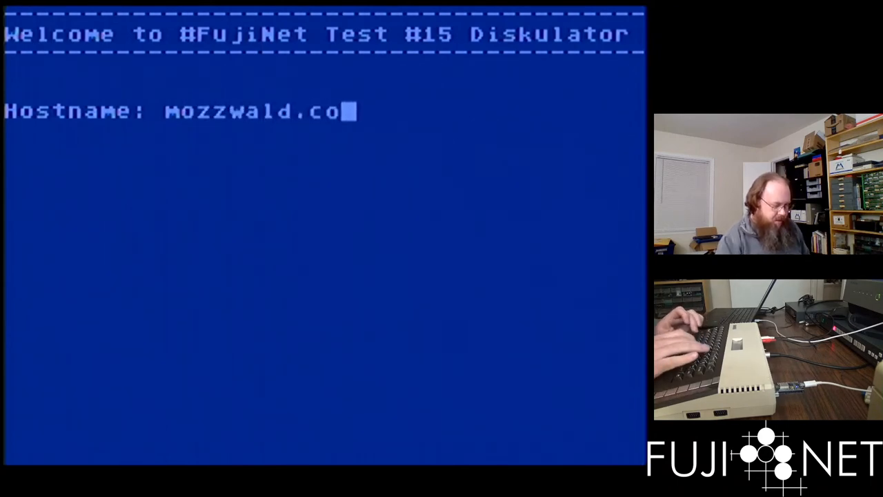
type("m")
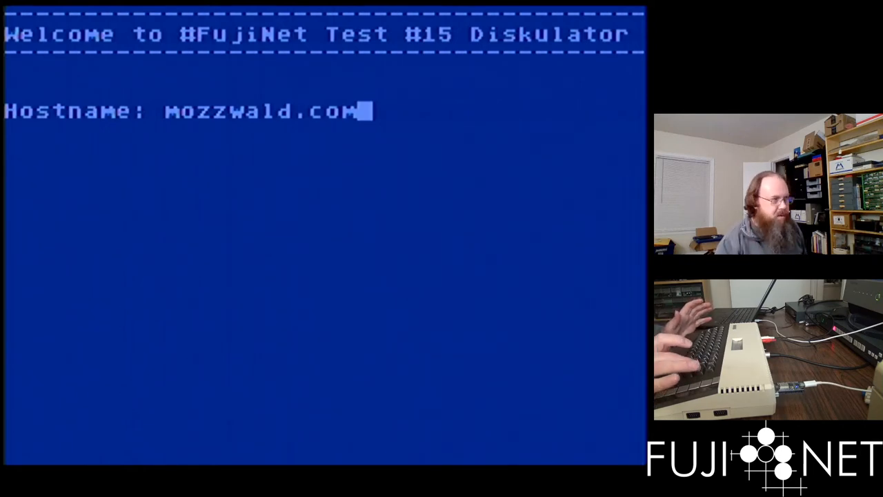
Connect to mozzwald.com and bring up its disk image directory listing.
key("Return")
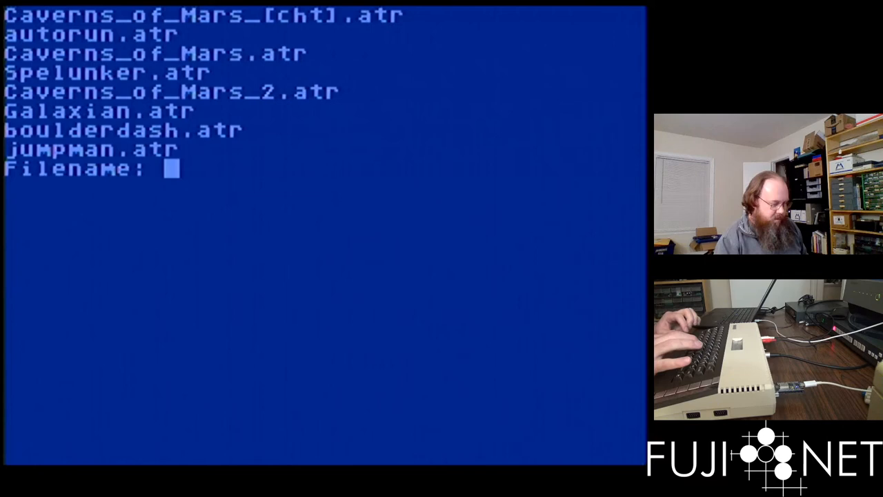
type("jumpm")
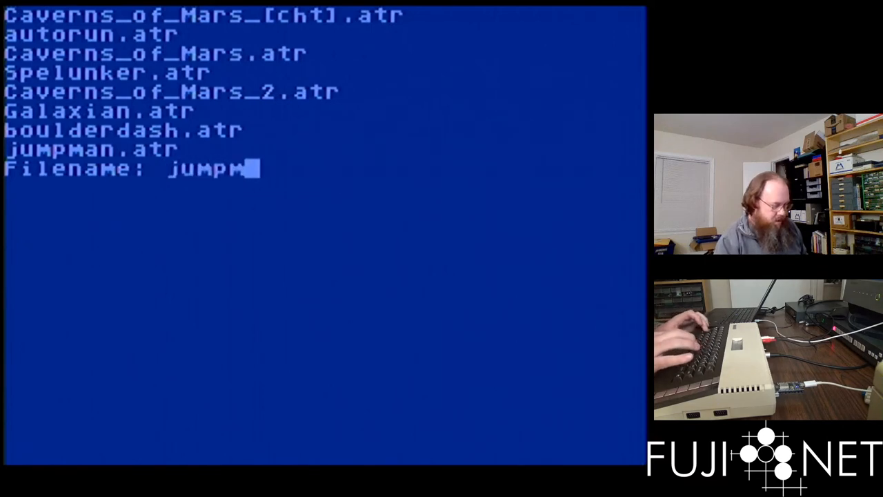
type("an.atr")
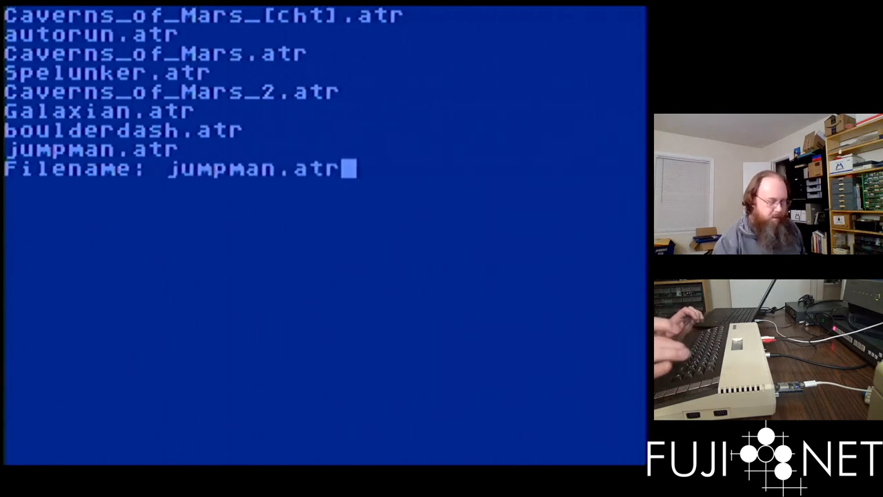
Boot jumpman.atr from mozzwald.com so the Atari reboots into Jumpman.
key("Return")
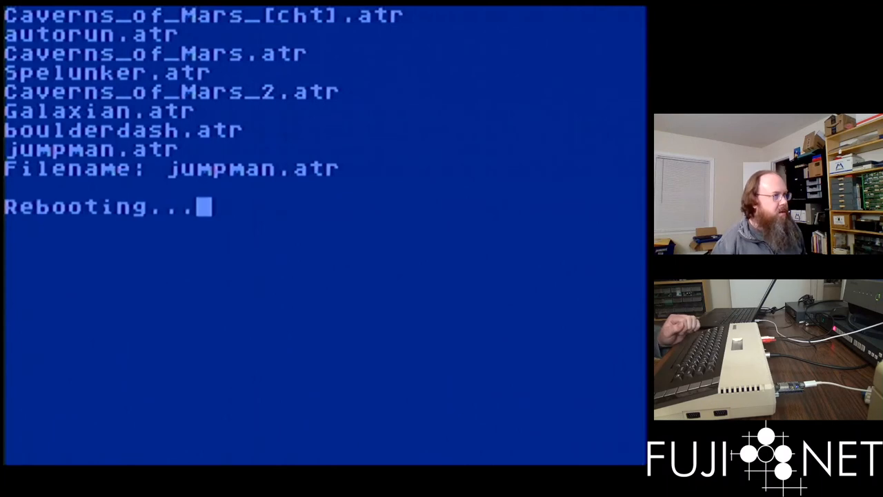